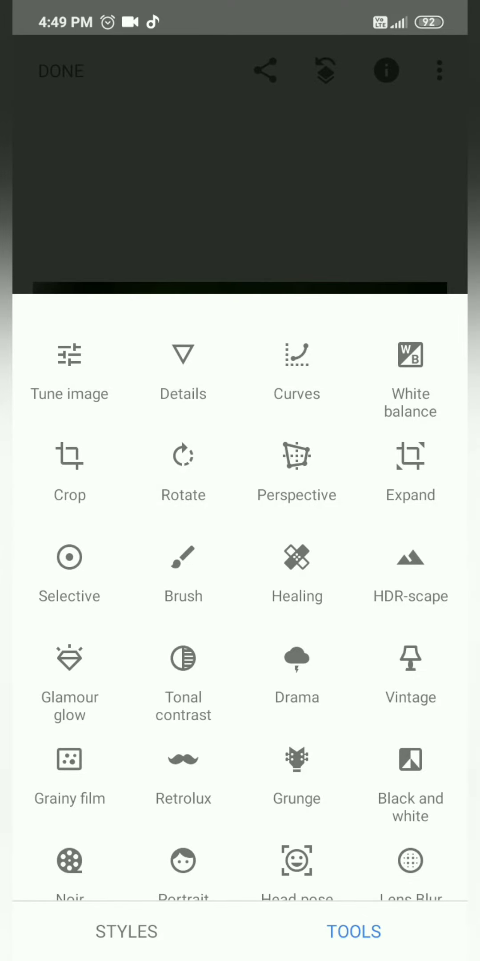
Paint a Snapseed Double Exposure mask over the earphones, check it, and apply
{"action": "left_click", "coordinate": [183, 818]}
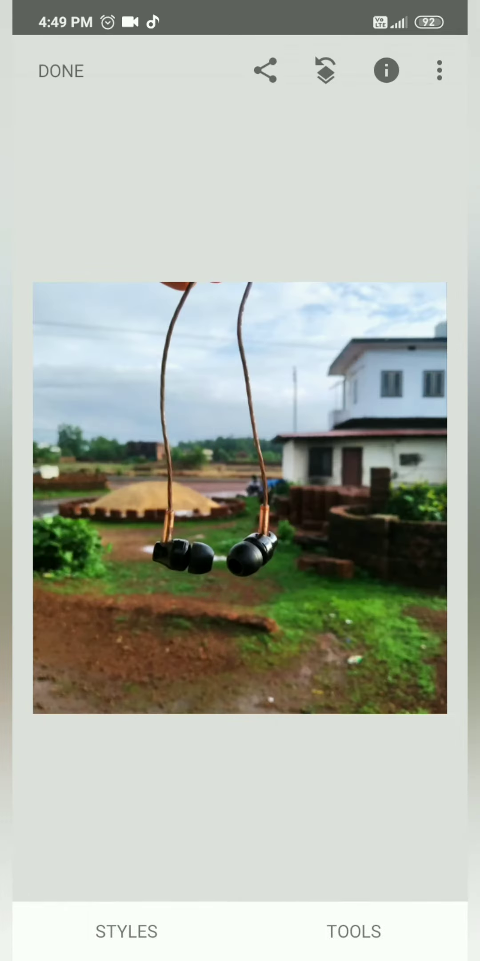
{"action": "left_click", "coordinate": [326, 70]}
{"action": "left_click", "coordinate": [145, 841]}
{"action": "left_click", "coordinate": [397, 474]}
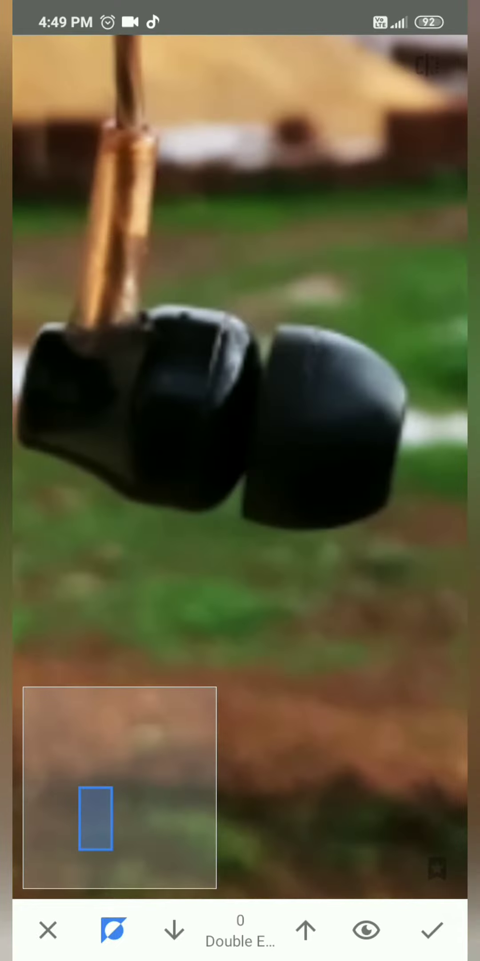
{"action": "mouse_move", "coordinate": [300, 368]}
{"action": "left_mouse_down"}
{"action": "mouse_move", "coordinate": [301, 489]}
{"action": "mouse_move", "coordinate": [308, 353]}
{"action": "left_mouse_up"}
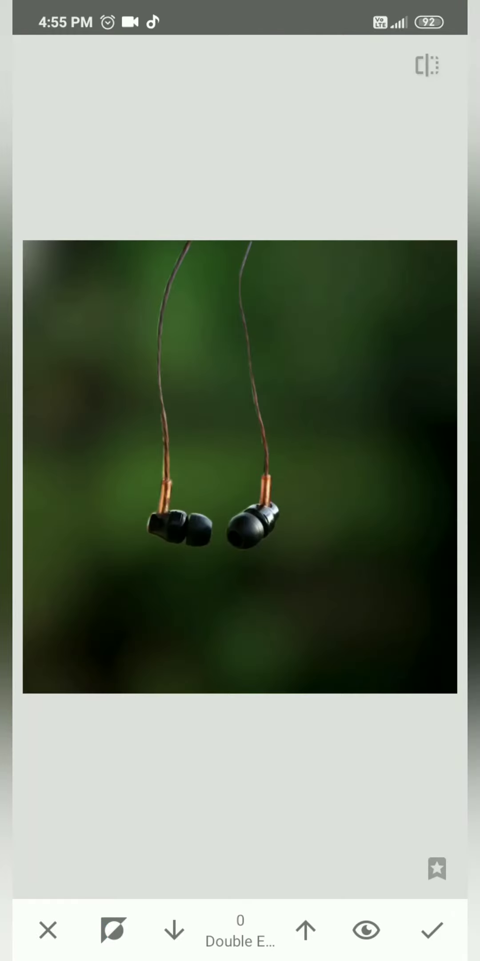
{"action": "left_click", "coordinate": [366, 931]}
{"action": "left_click", "coordinate": [366, 931]}
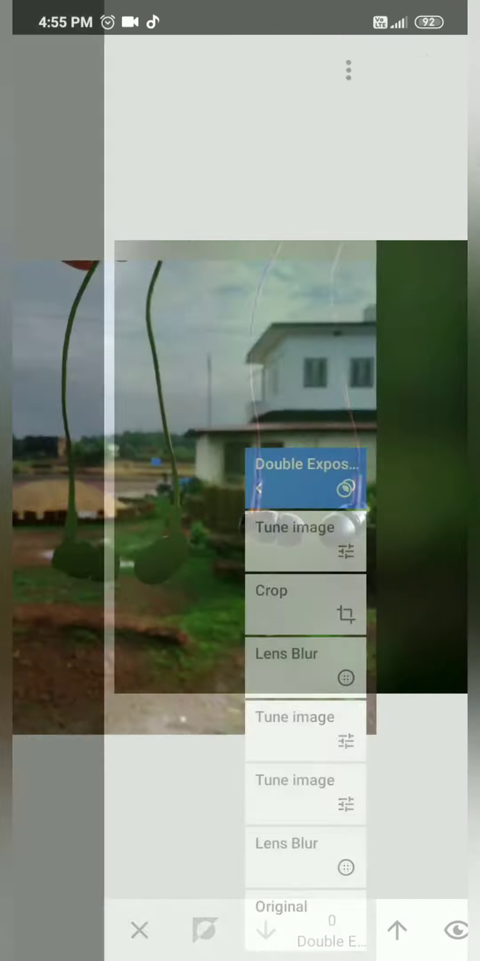
{"action": "left_click", "coordinate": [240, 498]}
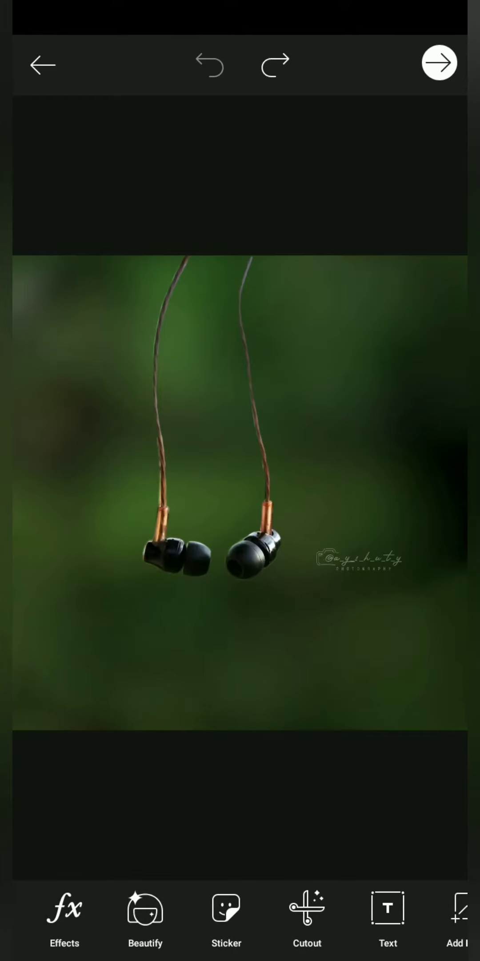
{"action": "left_click_drag", "start_coordinate": [376, 912], "coordinate": [248, 912]}
Add the music player screenshot onto the earphones photo
{"action": "left_click", "coordinate": [335, 912]}
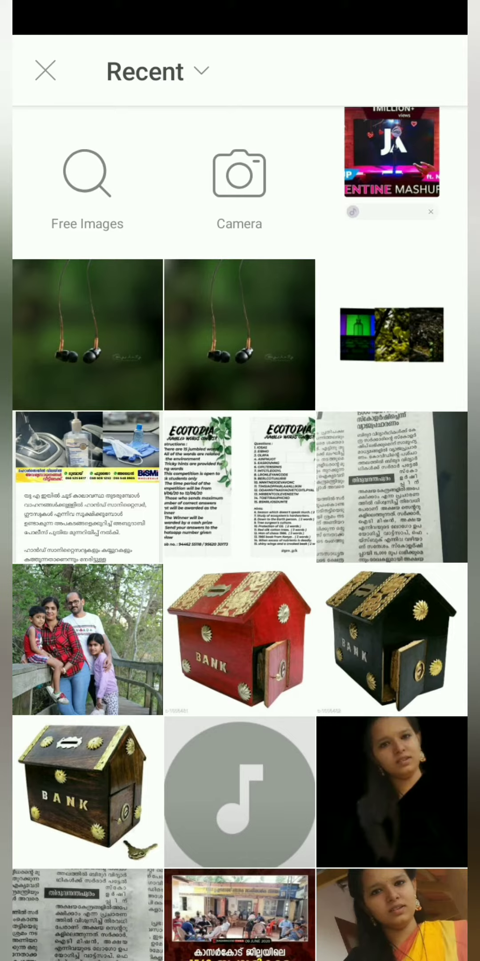
{"action": "left_click", "coordinate": [392, 158]}
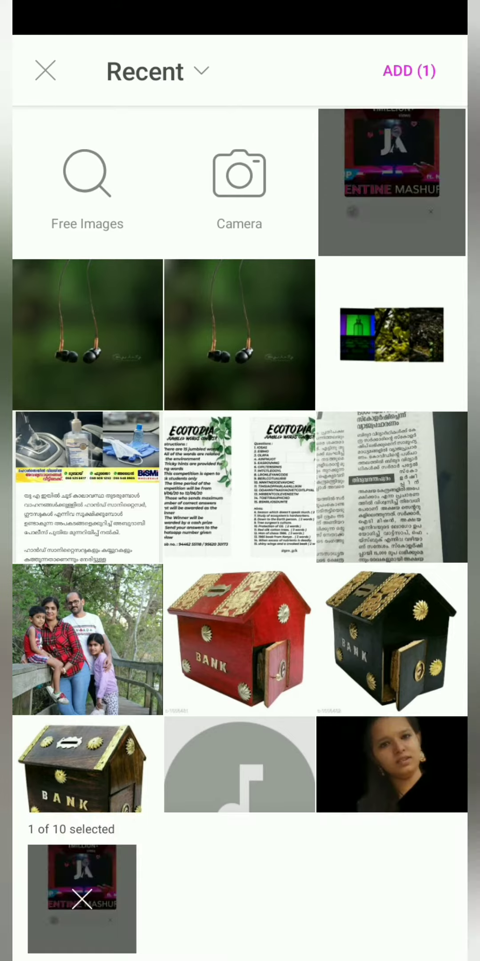
{"action": "left_click", "coordinate": [409, 71]}
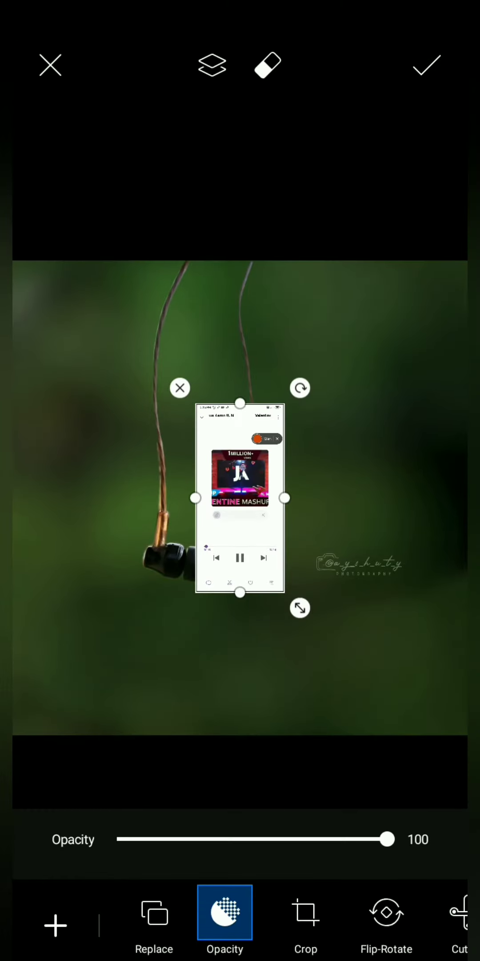
Crop the screenshot to its control bar, enlarge it and place it below the earphones
{"action": "left_click", "coordinate": [306, 924]}
{"action": "mouse_move", "coordinate": [241, 123]}
{"action": "left_mouse_down"}
{"action": "mouse_move", "coordinate": [240, 562]}
{"action": "mouse_move", "coordinate": [240, 408]}
{"action": "mouse_move", "coordinate": [208, 607]}
{"action": "left_mouse_up"}
{"action": "left_click", "coordinate": [430, 65]}
{"action": "left_click_drag", "start_coordinate": [306, 639], "coordinate": [333, 643]}
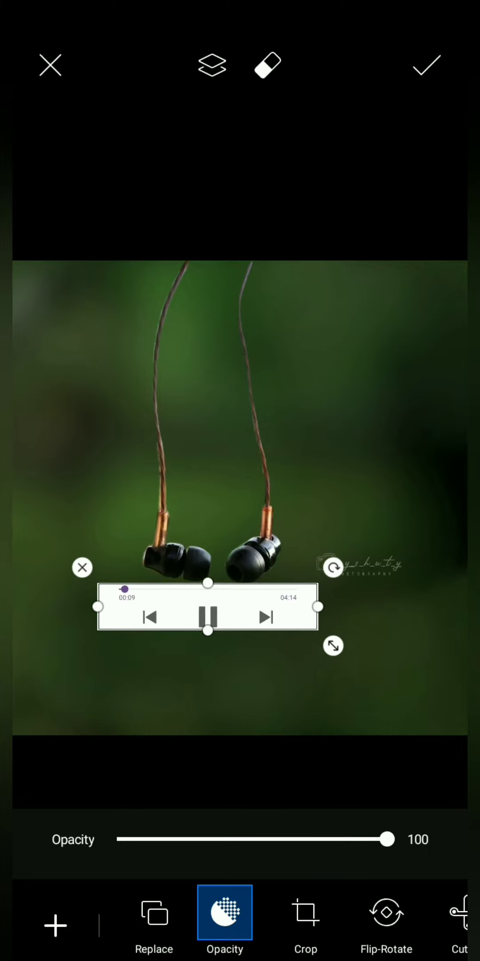
{"action": "mouse_move", "coordinate": [208, 613]}
{"action": "left_mouse_down"}
{"action": "mouse_move", "coordinate": [231, 629]}
{"action": "mouse_move", "coordinate": [223, 631]}
{"action": "left_mouse_up"}
{"action": "left_click_drag", "start_coordinate": [338, 916], "coordinate": [165, 916]}
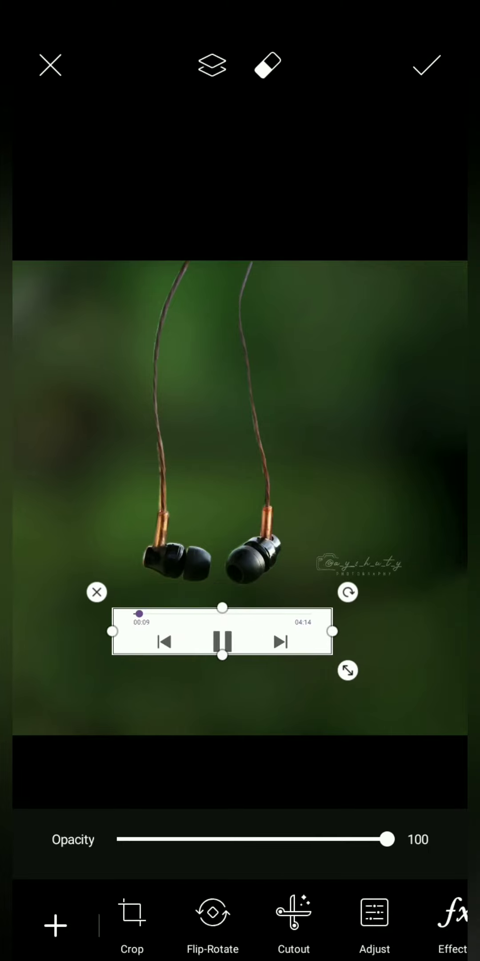
Give the player bar overlay the Negative colour filter
{"action": "left_click", "coordinate": [385, 909]}
{"action": "left_click_drag", "start_coordinate": [338, 837], "coordinate": [188, 837]}
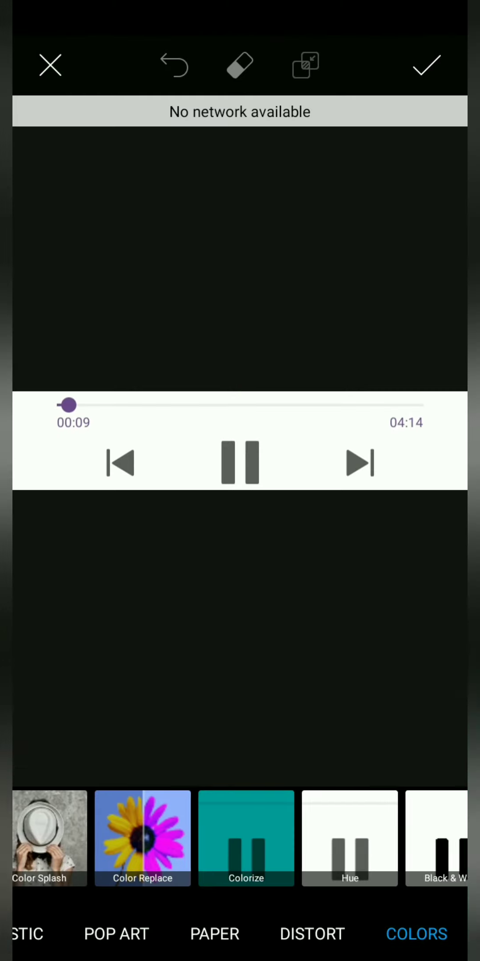
{"action": "left_click", "coordinate": [402, 838]}
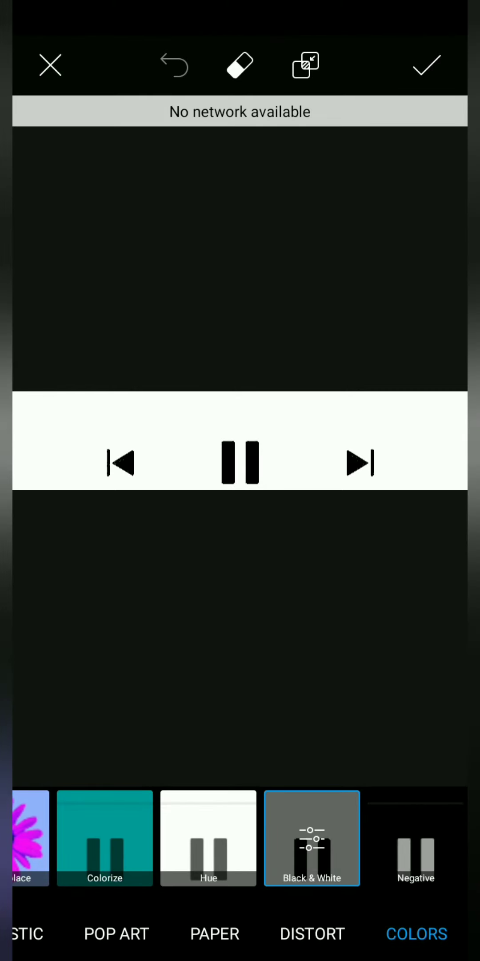
{"action": "left_click", "coordinate": [416, 838]}
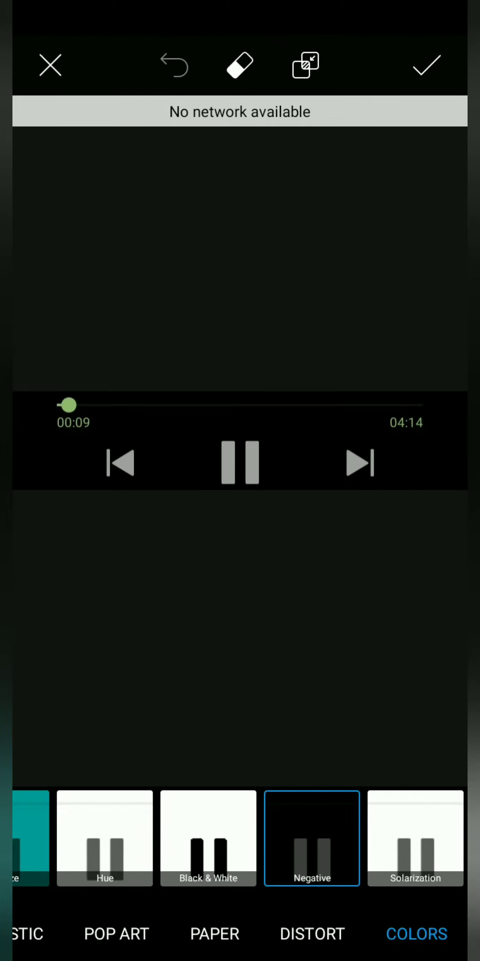
{"action": "left_click", "coordinate": [426, 66]}
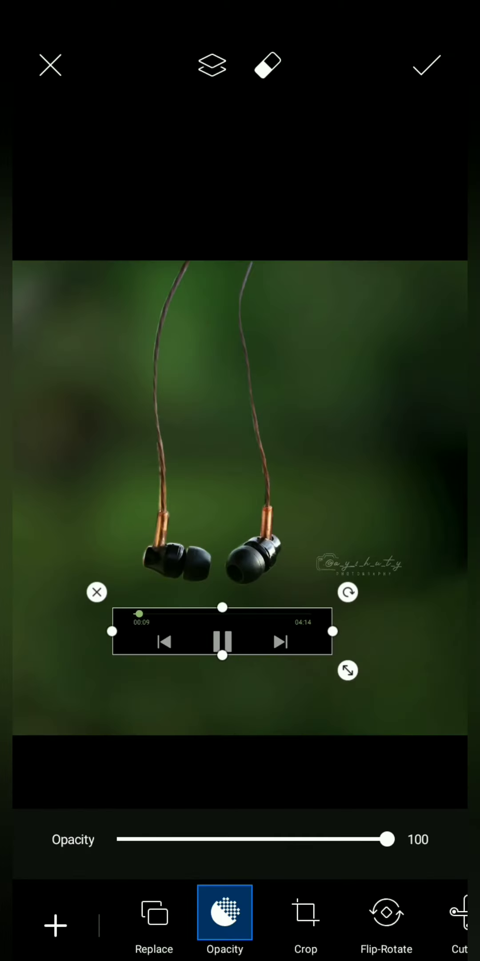
{"action": "left_click_drag", "start_coordinate": [338, 924], "coordinate": [175, 923]}
Blend the player bar in Screen mode and widen it slightly
{"action": "left_click", "coordinate": [389, 924]}
{"action": "left_click", "coordinate": [240, 856]}
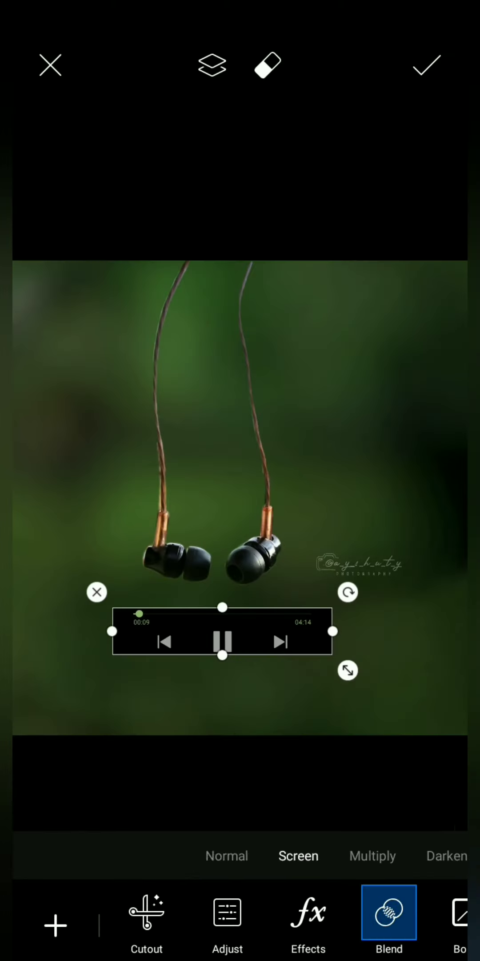
{"action": "left_click", "coordinate": [273, 630]}
{"action": "left_click", "coordinate": [273, 630]}
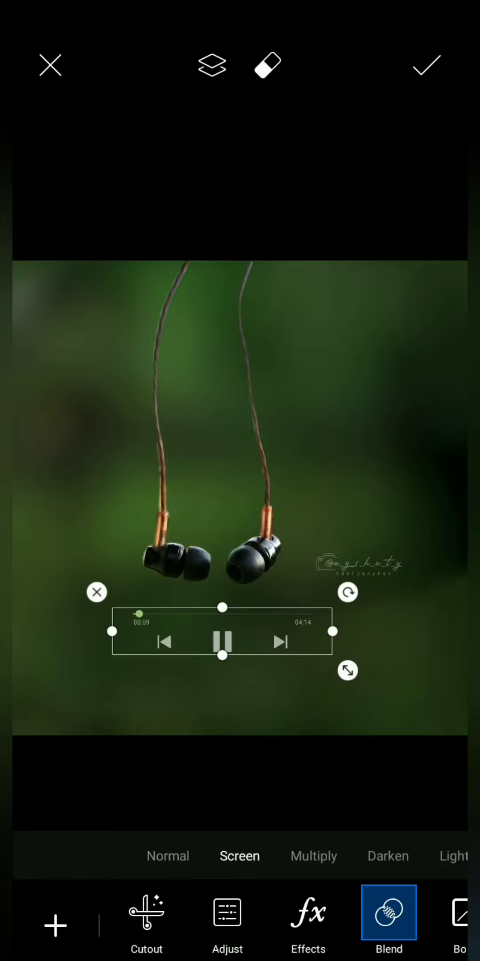
{"action": "mouse_move", "coordinate": [348, 671]}
{"action": "left_mouse_down"}
{"action": "mouse_move", "coordinate": [395, 680]}
{"action": "mouse_move", "coordinate": [411, 699]}
{"action": "mouse_move", "coordinate": [405, 695]}
{"action": "left_mouse_up"}
{"action": "left_click", "coordinate": [274, 630]}
{"action": "left_click", "coordinate": [241, 420]}
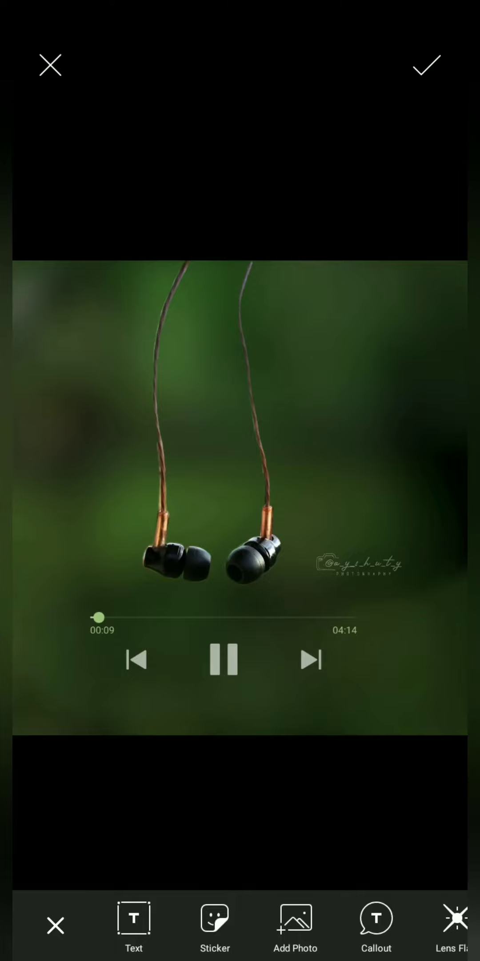
Commit the overlay, then lower brightness and raise contrast and clarity in Adjust
{"action": "left_click", "coordinate": [427, 65]}
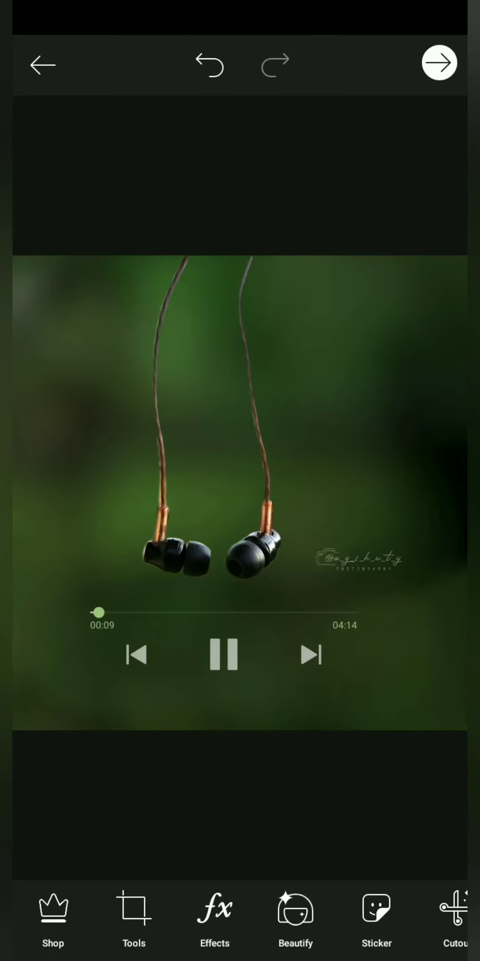
{"action": "left_click", "coordinate": [133, 907]}
{"action": "left_click", "coordinate": [215, 745]}
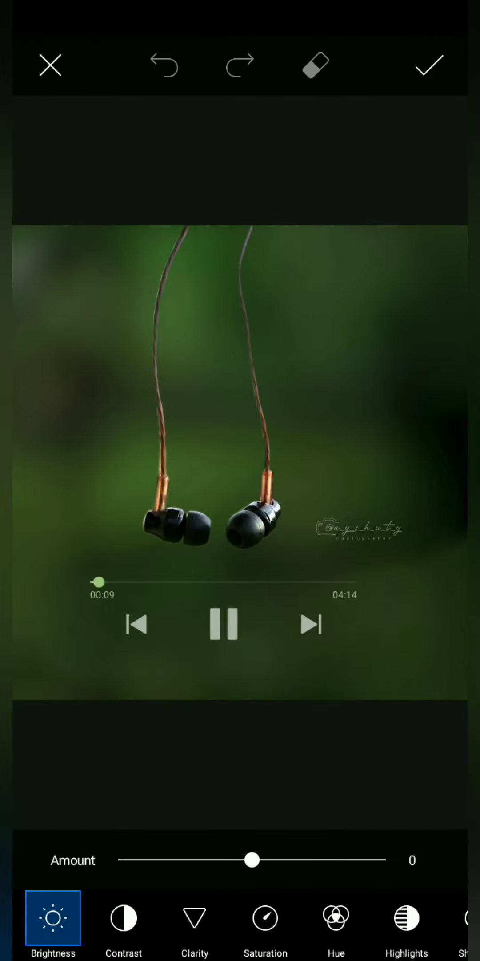
{"action": "left_click_drag", "start_coordinate": [252, 860], "coordinate": [205, 860]}
{"action": "left_click", "coordinate": [124, 917]}
{"action": "mouse_move", "coordinate": [251, 859]}
{"action": "left_mouse_down"}
{"action": "mouse_move", "coordinate": [280, 860]}
{"action": "mouse_move", "coordinate": [223, 860]}
{"action": "left_mouse_up"}
{"action": "left_click", "coordinate": [194, 918]}
{"action": "mouse_move", "coordinate": [118, 860]}
{"action": "left_mouse_down"}
{"action": "mouse_move", "coordinate": [272, 860]}
{"action": "mouse_move", "coordinate": [195, 860]}
{"action": "mouse_move", "coordinate": [259, 859]}
{"action": "left_mouse_up"}
Adjust saturation, hue, highlights, shadows and temperature, then apply and go to the Share screen
{"action": "left_click", "coordinate": [266, 917]}
{"action": "left_click", "coordinate": [337, 918]}
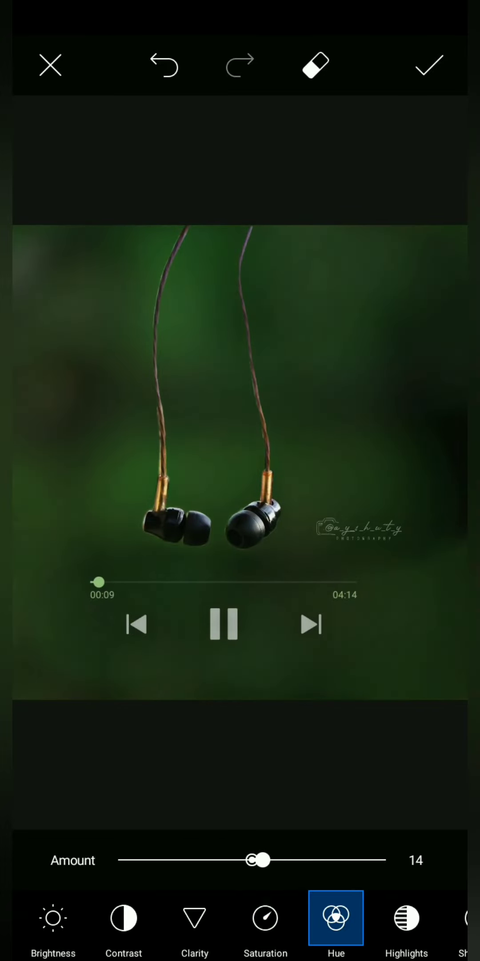
{"action": "left_click_drag", "start_coordinate": [405, 917], "coordinate": [359, 918]}
{"action": "left_click", "coordinate": [359, 917]}
{"action": "mouse_move", "coordinate": [252, 860]}
{"action": "left_mouse_down"}
{"action": "mouse_move", "coordinate": [217, 860]}
{"action": "mouse_move", "coordinate": [280, 860]}
{"action": "left_mouse_up"}
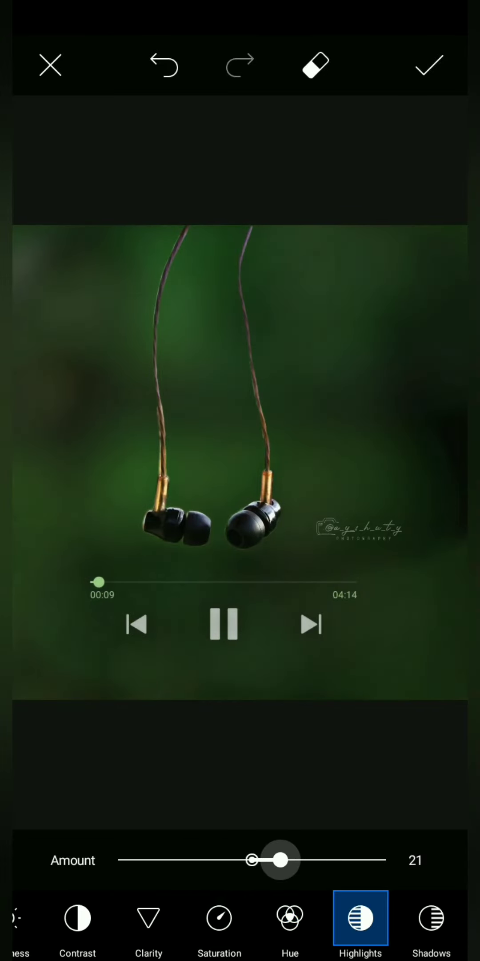
{"action": "left_click_drag", "start_coordinate": [406, 918], "coordinate": [331, 918]}
{"action": "left_click", "coordinate": [355, 918]}
{"action": "left_click_drag", "start_coordinate": [252, 860], "coordinate": [212, 860]}
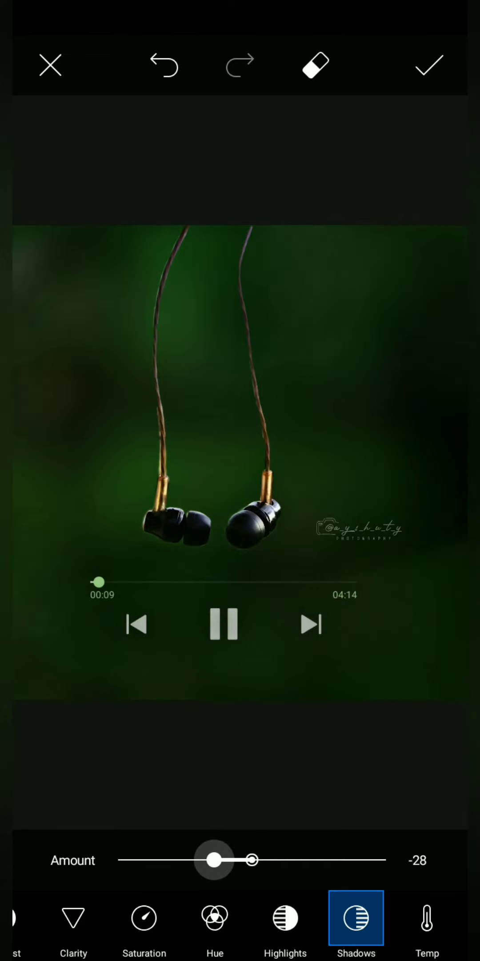
{"action": "left_click", "coordinate": [427, 917]}
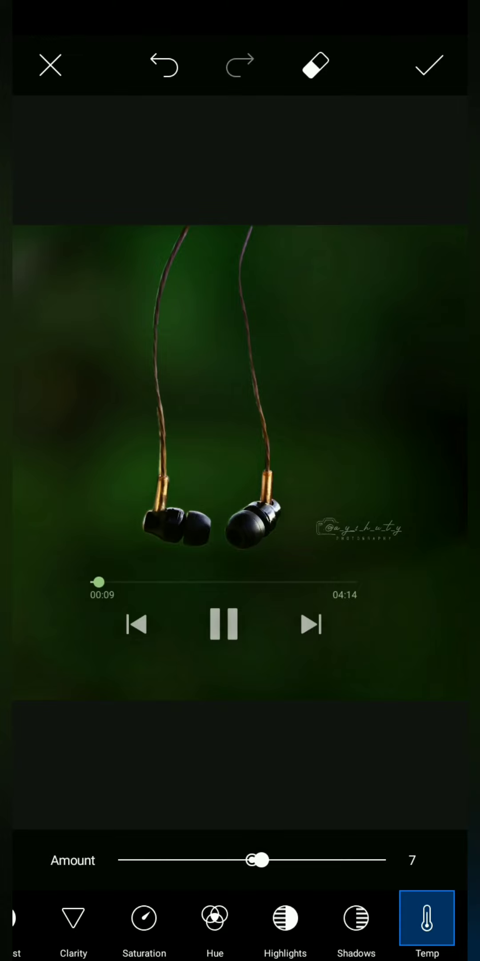
{"action": "left_click", "coordinate": [429, 65]}
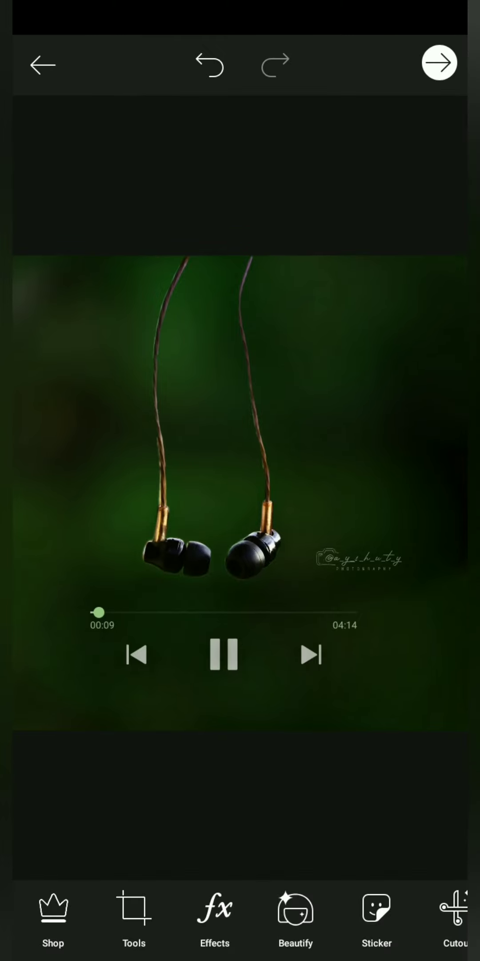
{"action": "left_click", "coordinate": [439, 64]}
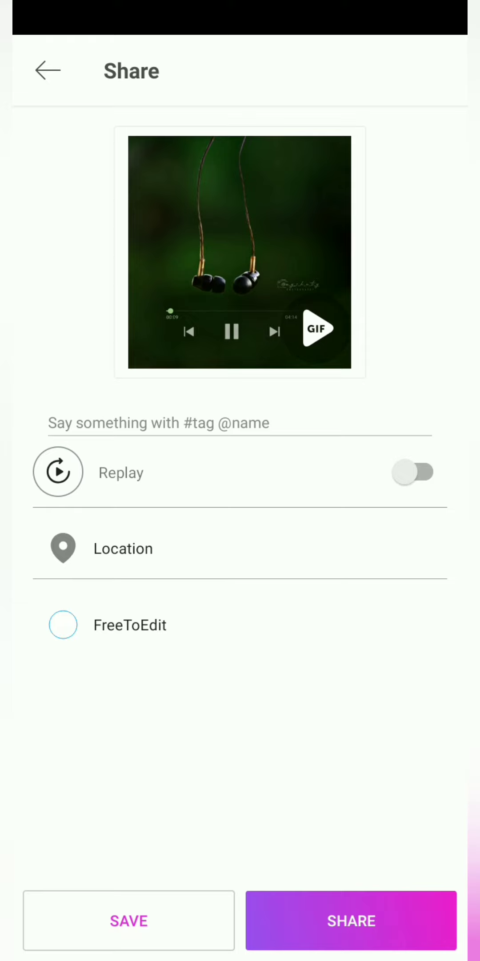